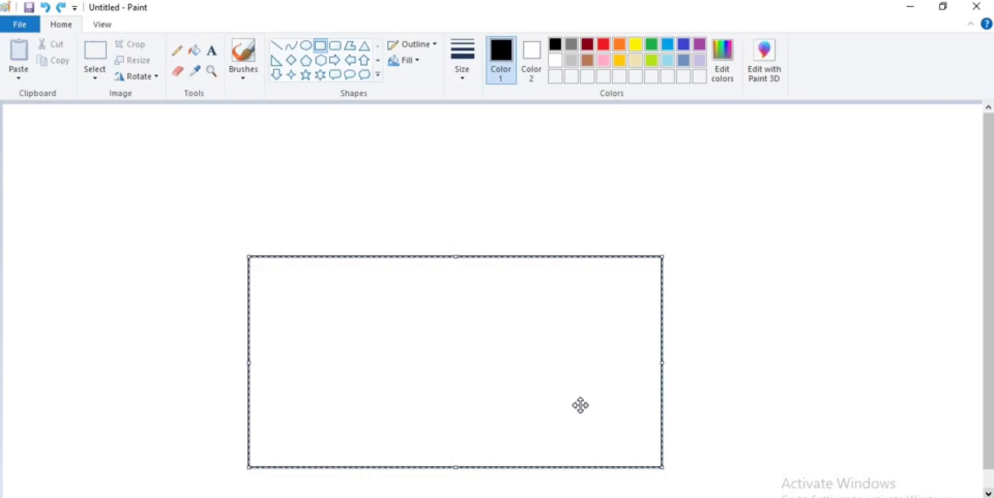
Step: Widen the large wall rectangle, raise its top edge slightly, and shift it a little to the right
drag(456, 256, 456, 251)
drag(662, 363, 689, 363)
mouse_move(626, 362)
mouse_down()
mouse_move(605, 358)
mouse_move(632, 362)
mouse_up()
click(754, 357)
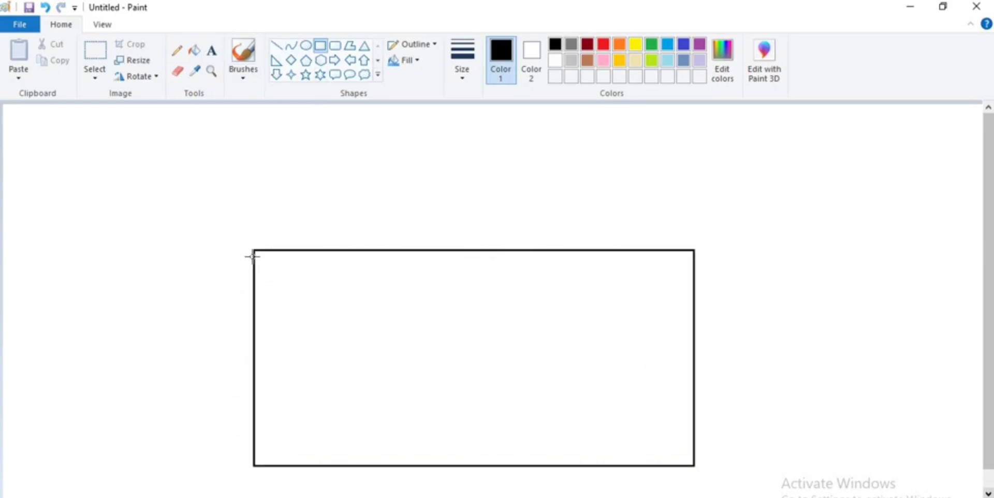
Step: Draw a thin horizontal slab across the wall's top edge, overhanging both sides, and align its upper edge with the wall's top
drag(223, 246, 701, 257)
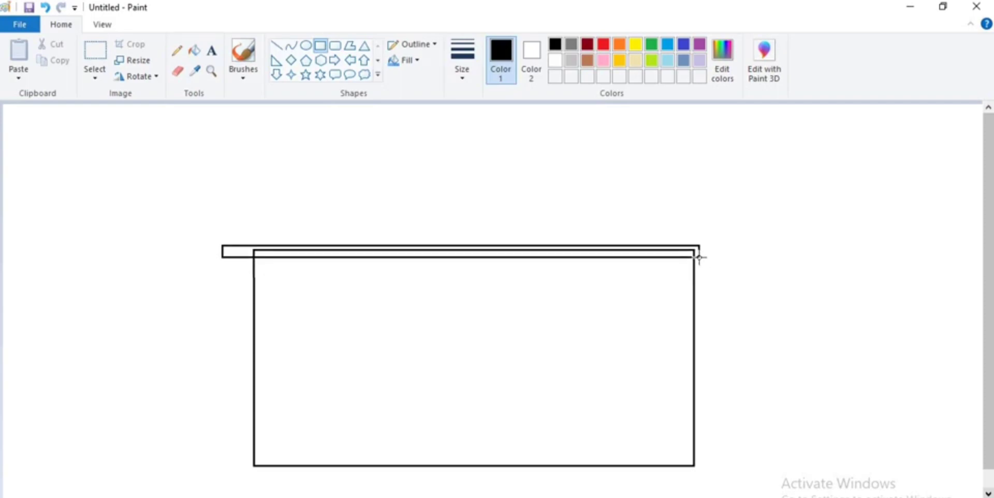
key(Down)
key(Down)
key(Down)
key(Down)
key(Down)
key(Down)
key(Down)
key(Down)
key(Down)
key(Down)
key(Down)
key(Down)
key(Down)
key(Down)
key(Down)
key(Down)
key(Down)
key(Up)
key(Up)
key(Up)
key(Up)
key(Up)
key(Up)
key(Up)
key(Up)
key(Up)
key(Up)
key(Up)
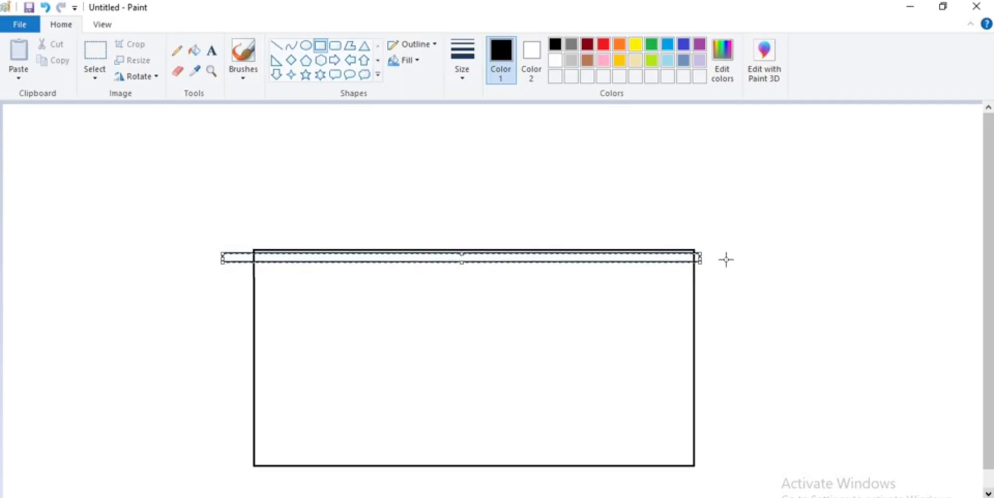
click(725, 261)
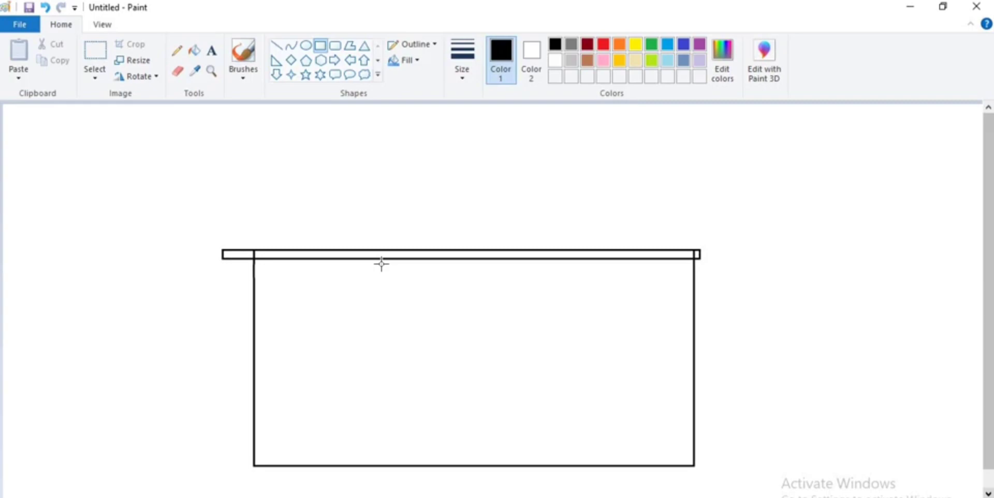
Step: Draw a parapet rectangle as wide as the wall on top of the slab, with a long narrow rectangle inside it
drag(284, 206, 694, 250)
drag(247, 218, 254, 218)
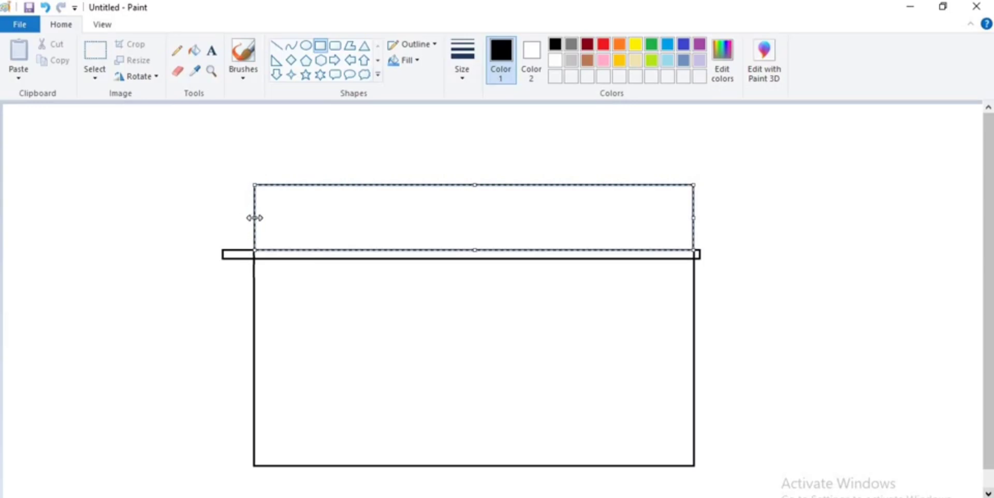
click(749, 199)
drag(275, 199, 676, 229)
click(736, 229)
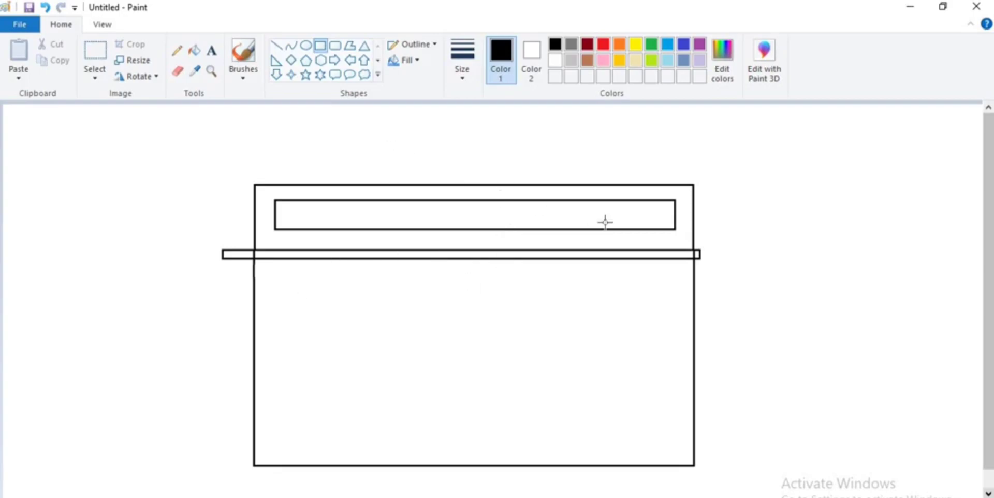
Step: Fill the parapet's long inner rectangle with evenly spaced narrow vertical rectangles to form a railing across its full width
key(ctrl+Page_Up)
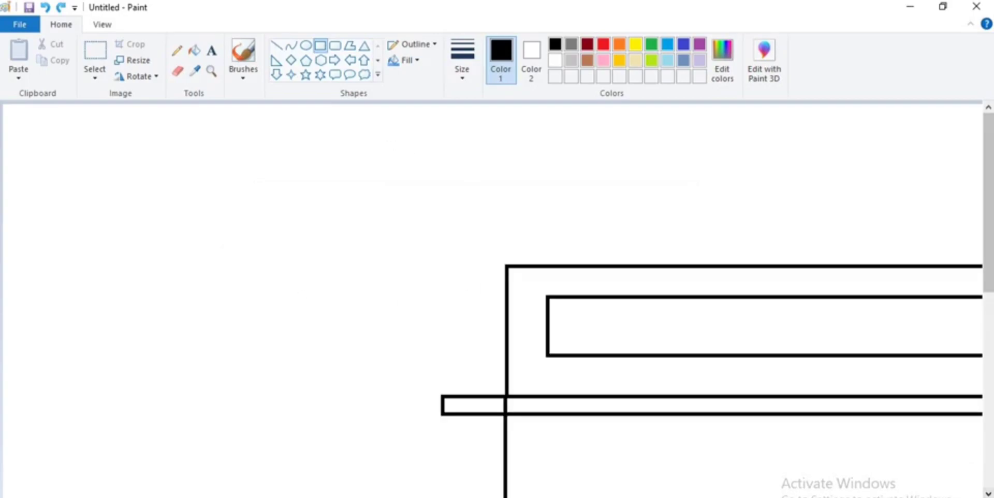
scroll(985, 293, down, 1)
drag(576, 271, 585, 309)
drag(566, 250, 560, 247)
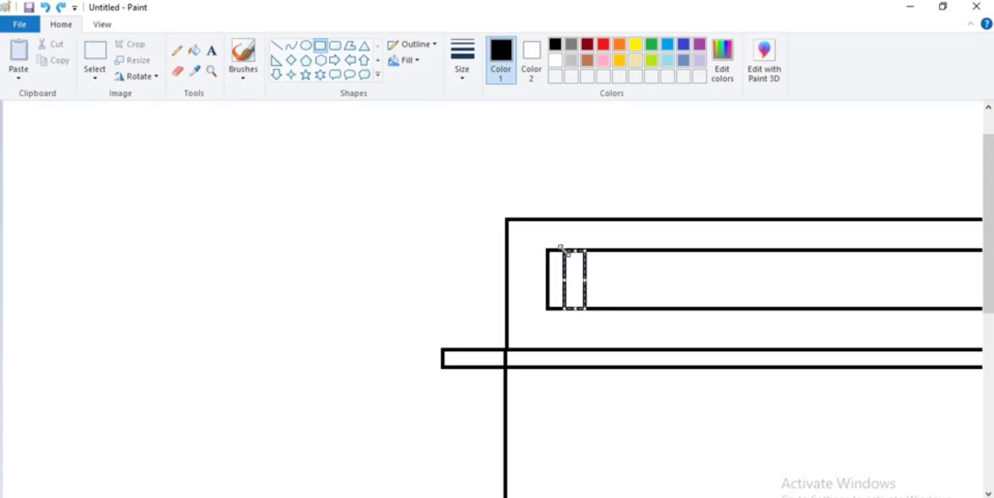
click(597, 250)
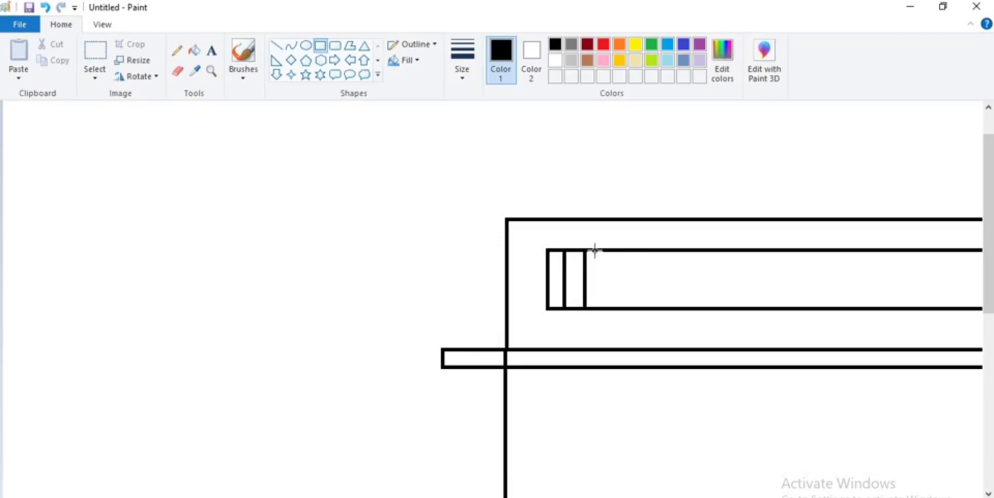
mouse_move(602, 250)
mouse_down()
mouse_move(628, 296)
mouse_move(621, 307)
mouse_up()
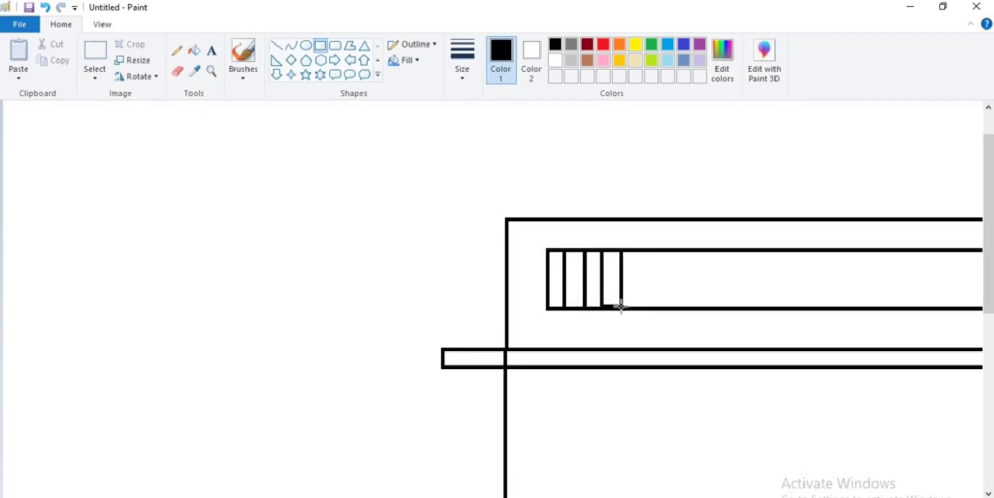
drag(633, 250, 656, 309)
click(693, 255)
scroll(209, 250, left, 10)
drag(215, 251, 233, 309)
drag(250, 250, 268, 309)
drag(285, 251, 300, 308)
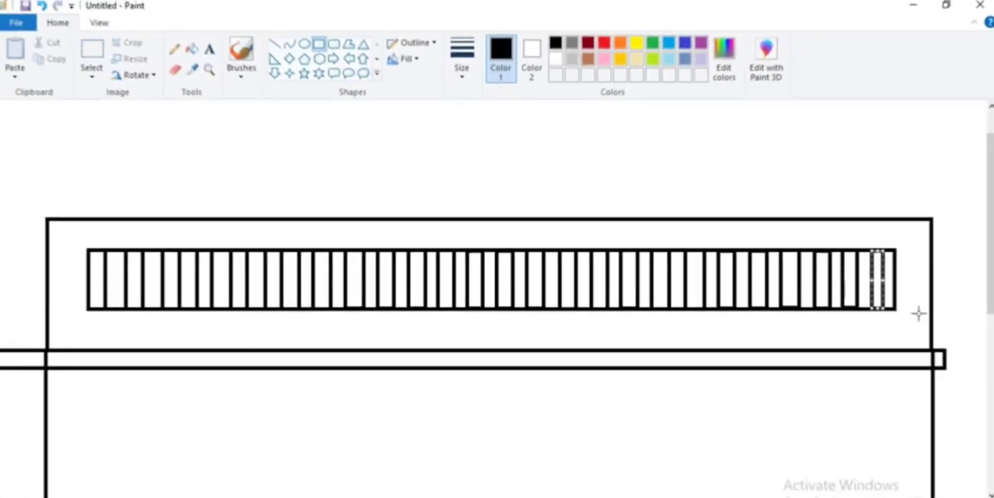
click(973, 440)
scroll(766, 303, down, 3)
scroll(568, 181, up, 1)
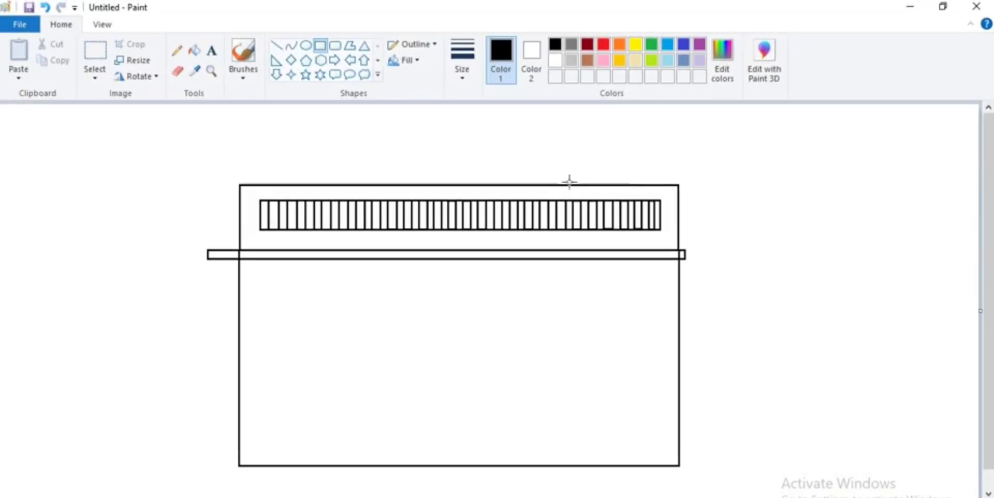
Step: Draw a small rectangular block on the right part of the roof with a thin band across it near its top
mouse_move(520, 127)
mouse_down()
mouse_move(583, 175)
mouse_move(653, 185)
mouse_up()
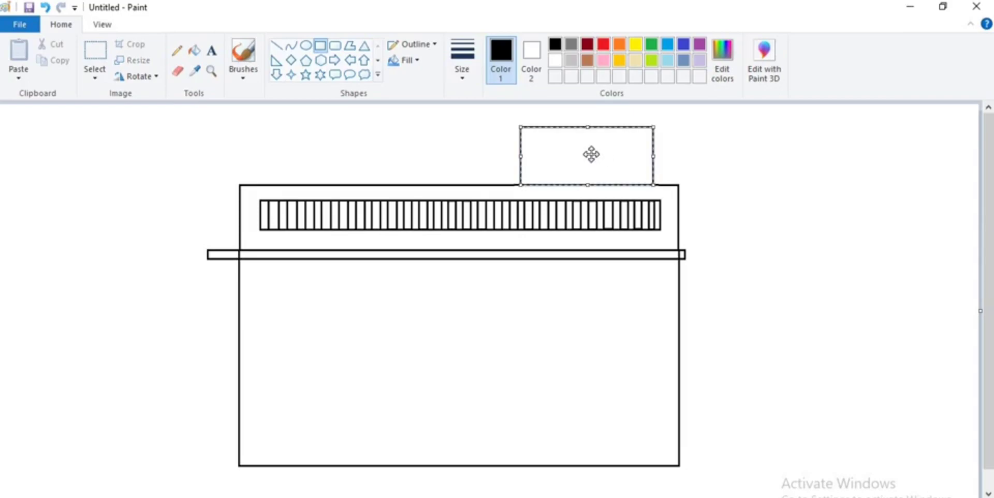
click(496, 136)
drag(515, 136, 654, 144)
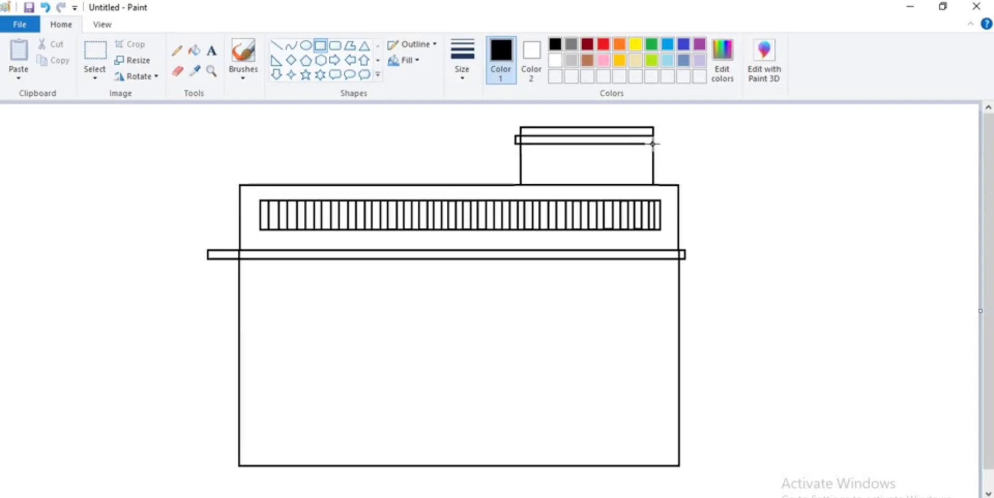
click(667, 153)
Step: Draw a vertical line dividing the wall right of centre and a horizontal plinth line across the right-hand section's lower part
click(277, 46)
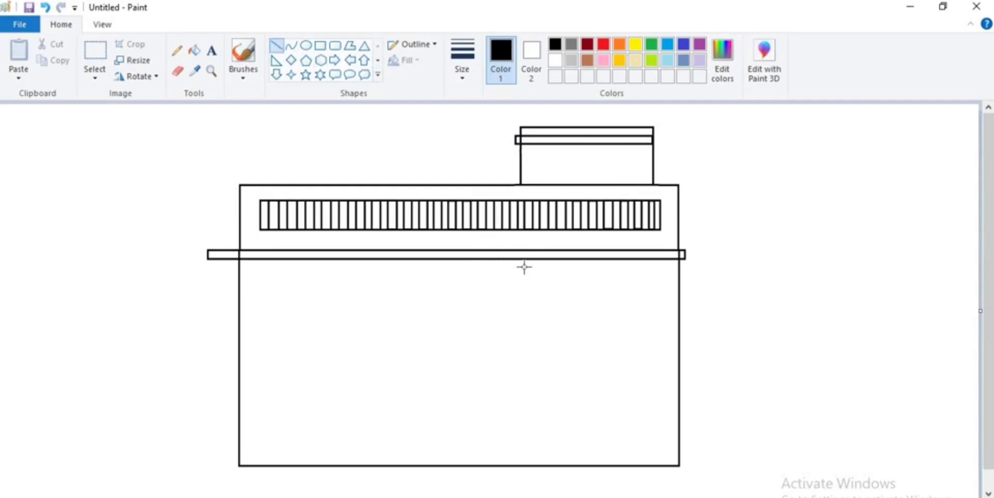
drag(515, 259, 515, 466)
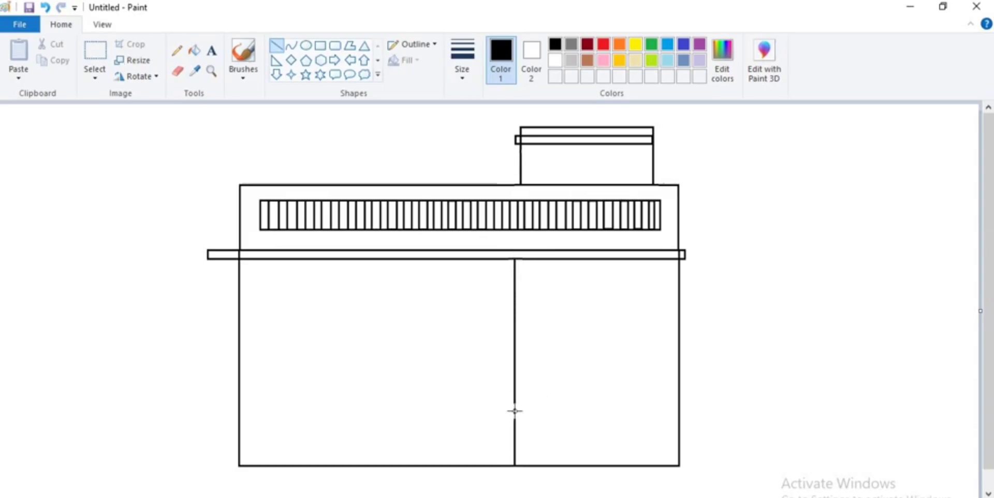
drag(515, 419, 680, 418)
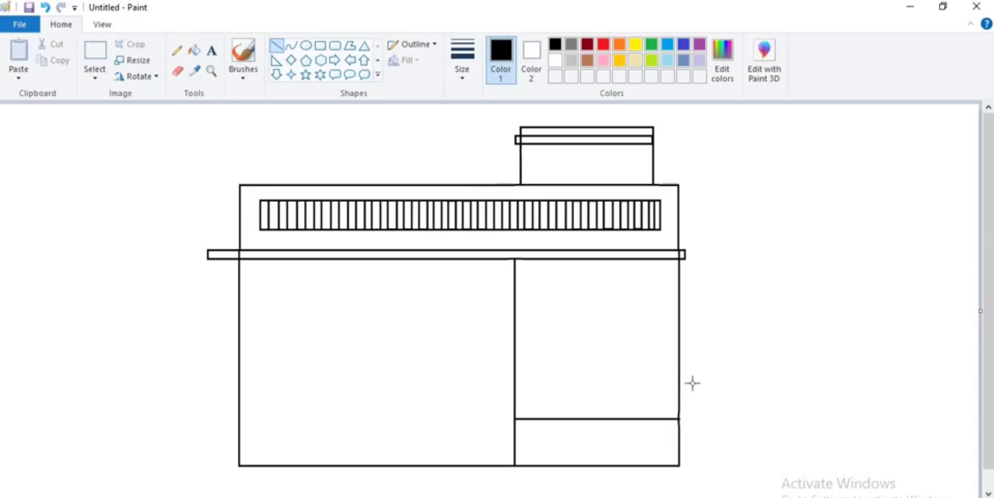
Step: Draw a square window frame in the right-hand wall section as two nested squares with a narrow gap between them
click(320, 45)
drag(552, 292, 657, 401)
drag(625, 366, 651, 344)
click(752, 336)
drag(550, 294, 645, 390)
drag(548, 338, 550, 339)
drag(597, 389, 596, 388)
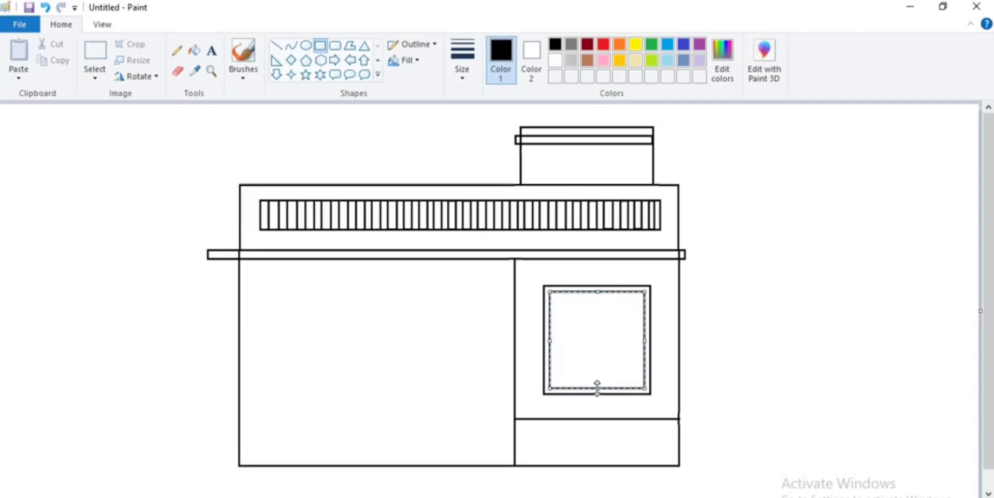
click(740, 378)
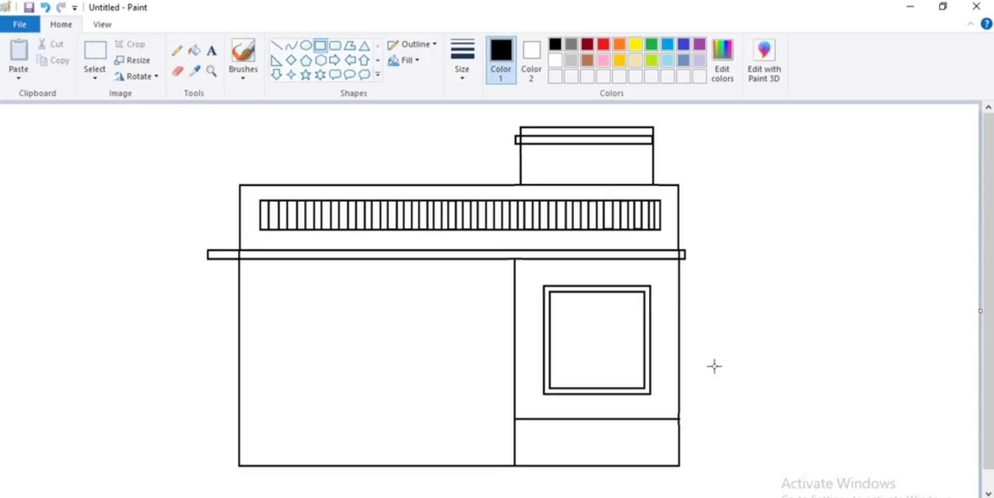
Step: Draw two tall rectangular sashes side by side inside the window frame
drag(567, 317, 596, 386)
drag(577, 357, 577, 383)
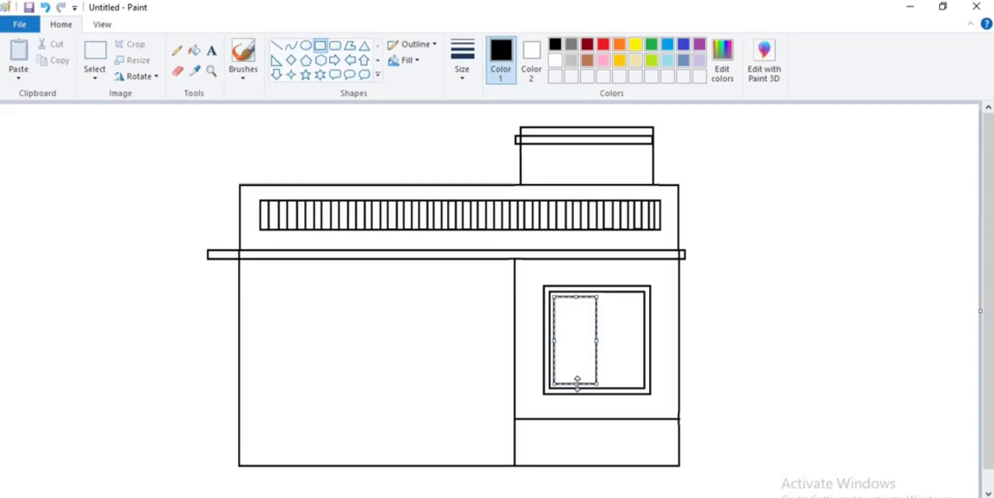
click(622, 374)
drag(601, 298, 641, 385)
click(707, 362)
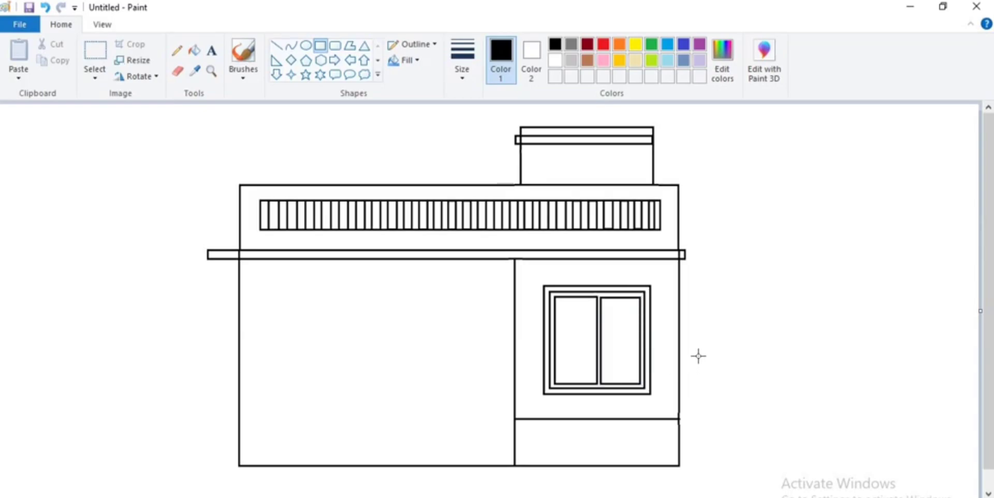
Step: Divide each window sash into four panes with one vertical and one horizontal line through its middle
click(276, 46)
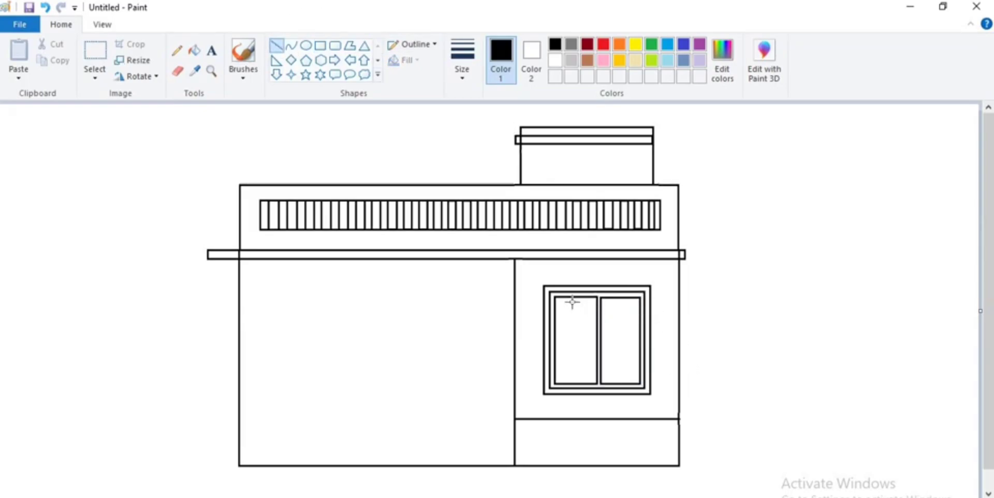
drag(574, 296, 576, 382)
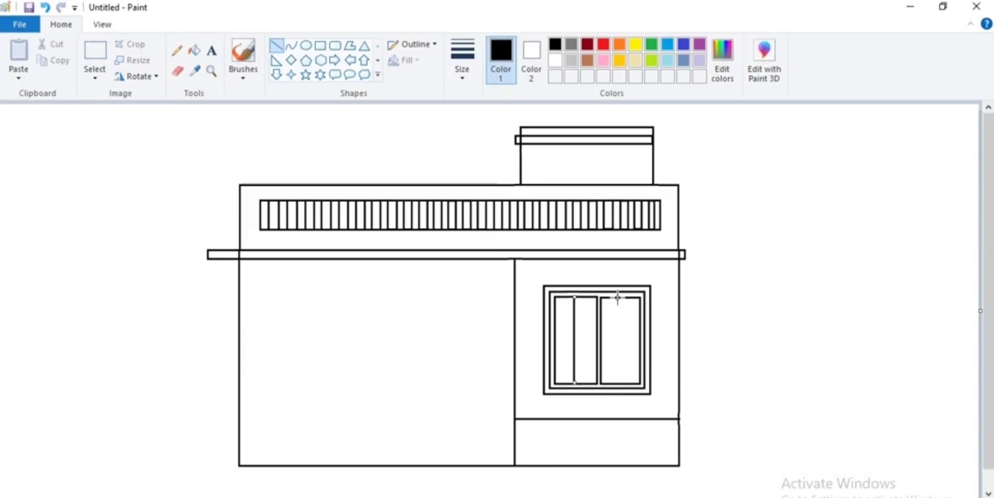
drag(619, 298, 620, 383)
drag(555, 341, 600, 341)
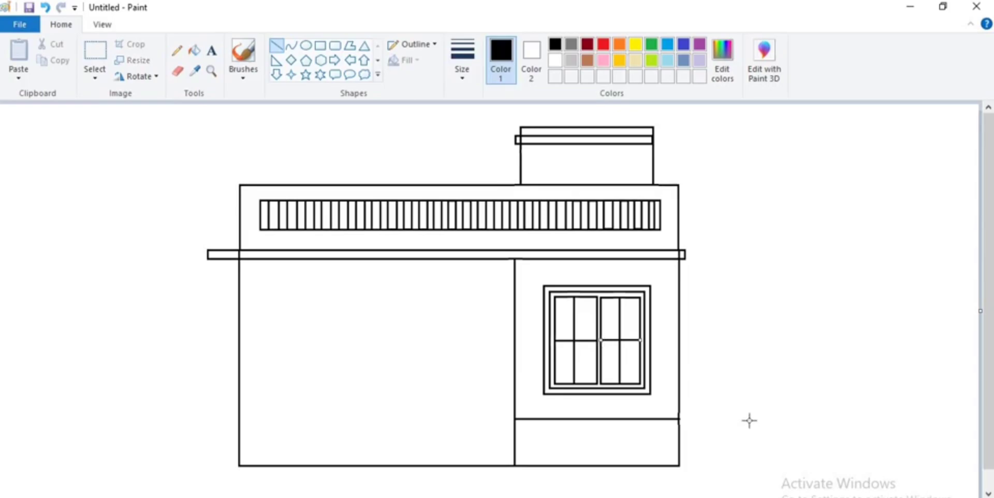
key(ctrl+z)
Step: Draw a tall door rectangle left of the dividing line, from the window's top level down to the plinth line's level
click(320, 45)
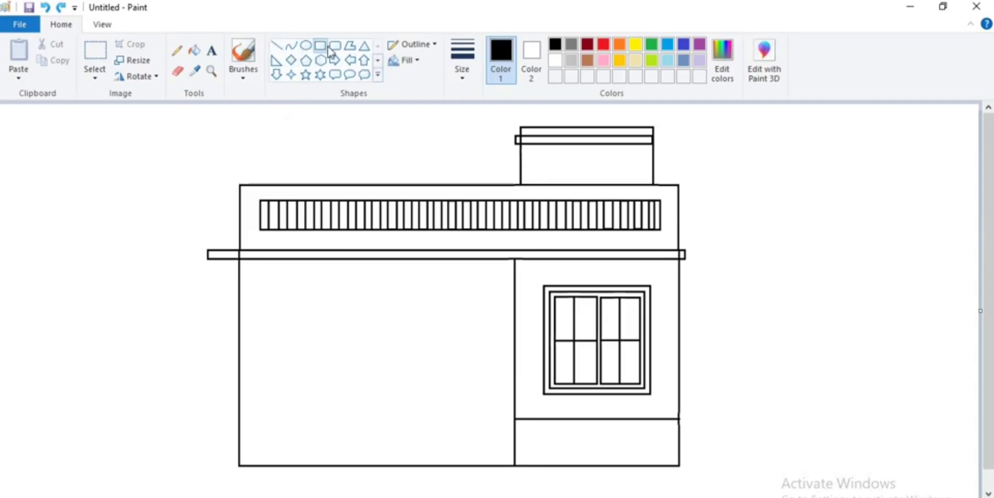
drag(514, 285, 464, 420)
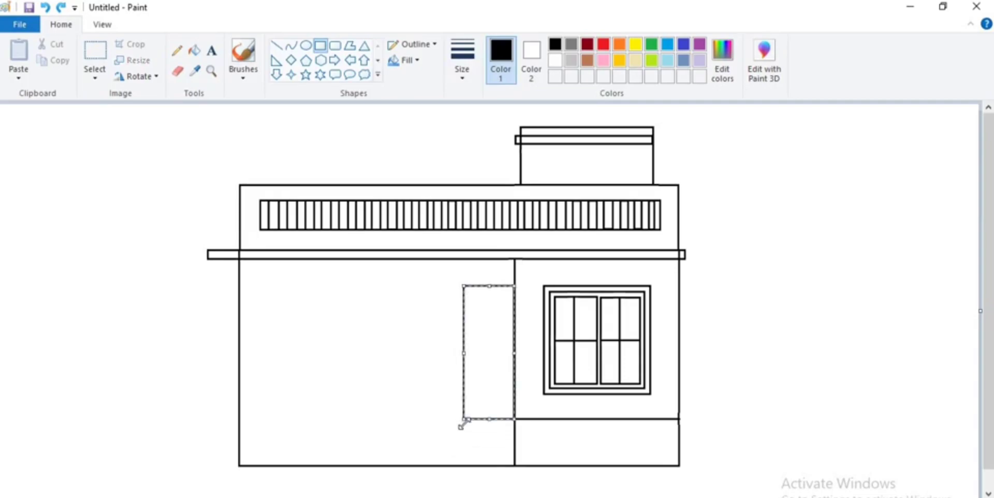
click(771, 364)
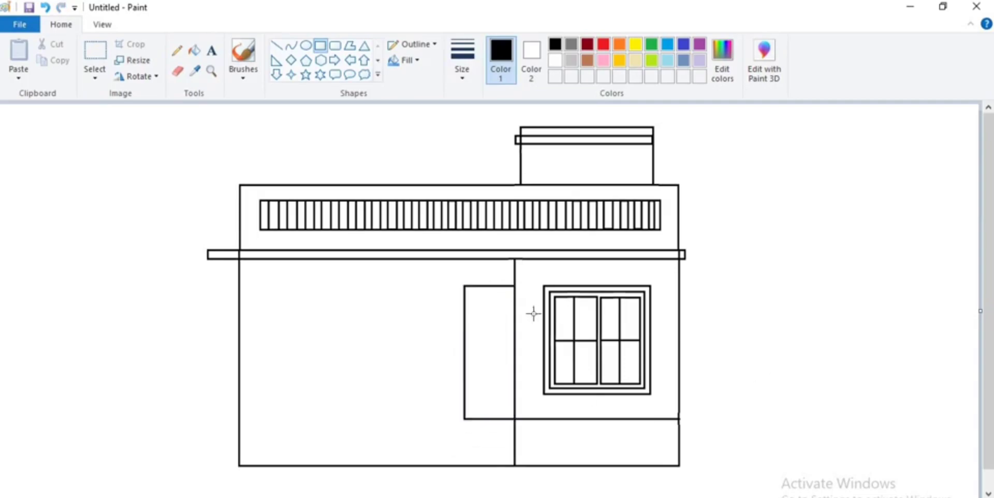
Step: Copy the finished window and place the duplicate in the left wall section beside the door at the same height
click(94, 51)
drag(536, 282, 657, 401)
key(ctrl+c)
key(ctrl+v)
drag(82, 150, 396, 321)
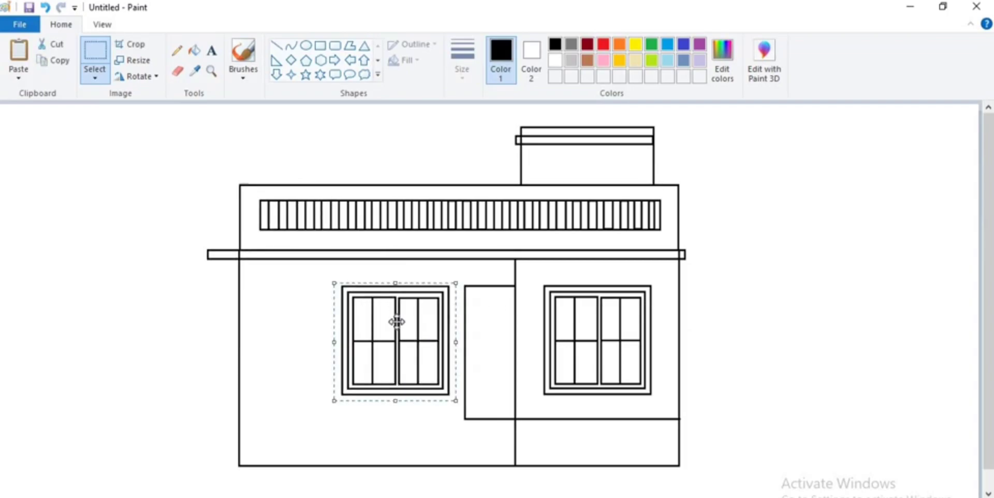
click(689, 312)
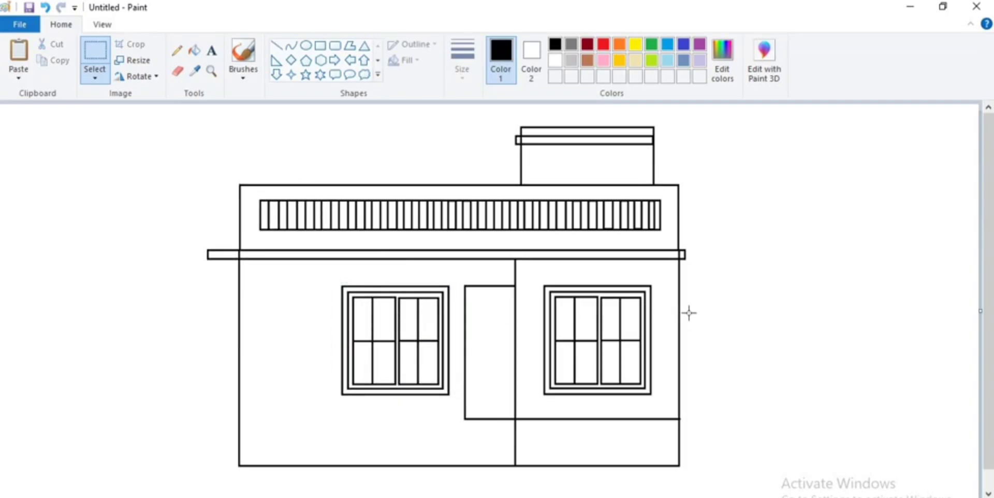
Step: Draw a vertical line just inside the wall's left edge and a thin base strip from it to the dividing line
click(276, 46)
drag(247, 259, 246, 466)
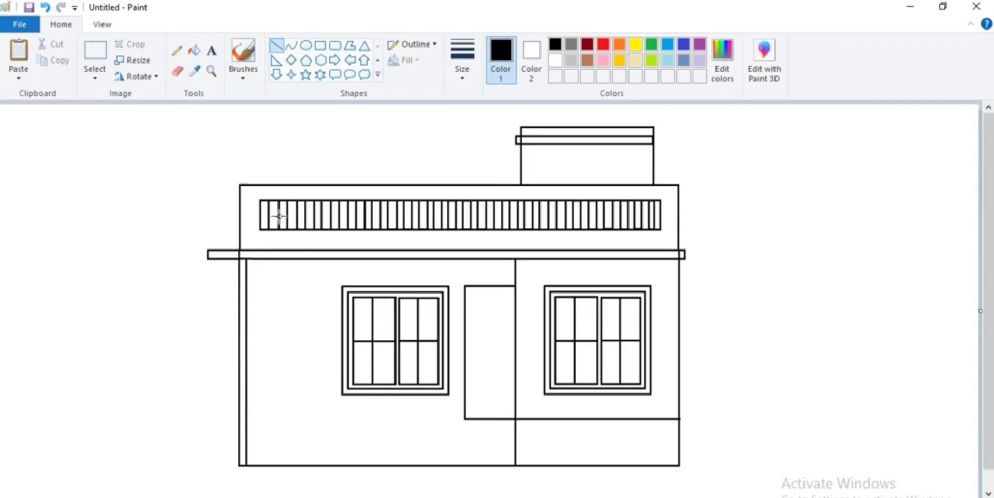
click(319, 48)
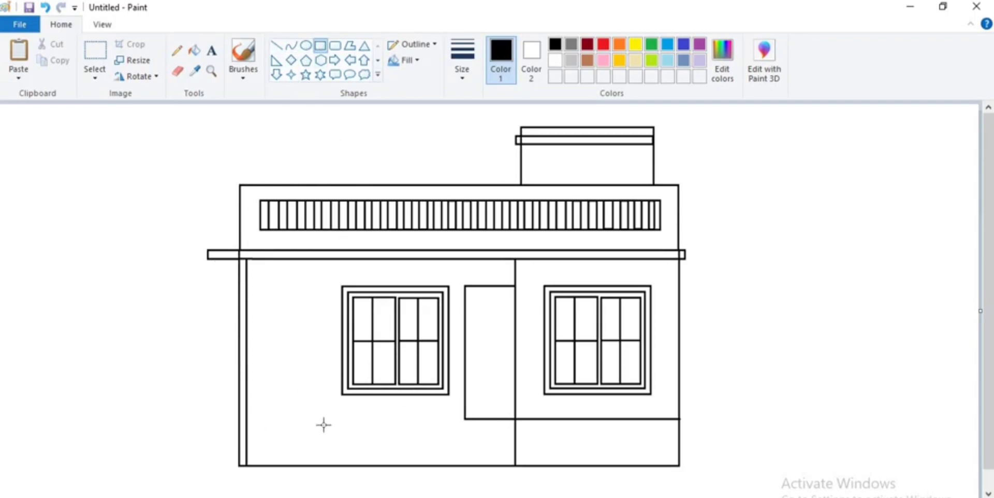
drag(248, 398, 331, 466)
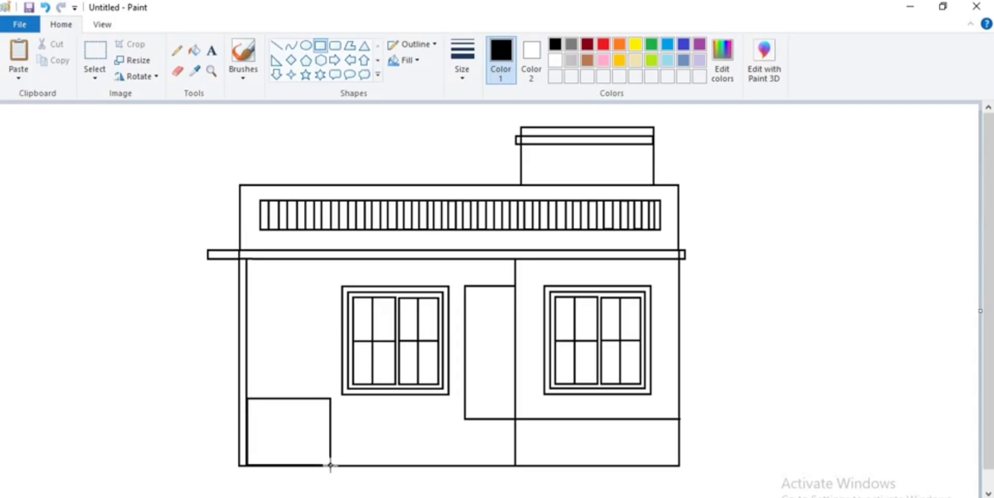
drag(289, 399, 515, 457)
click(736, 443)
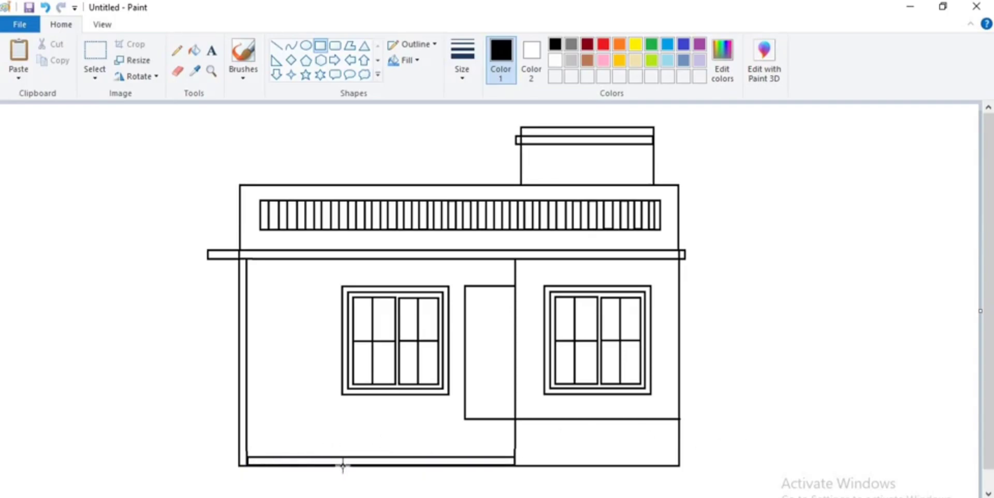
Step: Draw a diagonal brace from the slab's left overhang down to the outer face of the left wall
click(276, 45)
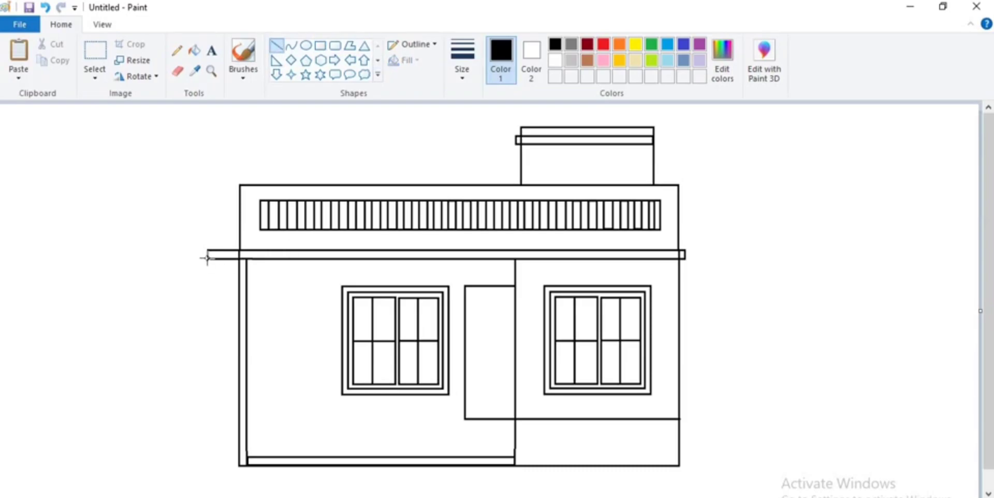
mouse_move(206, 258)
mouse_down()
mouse_move(240, 304)
mouse_move(233, 324)
mouse_move(239, 312)
mouse_up()
click(169, 306)
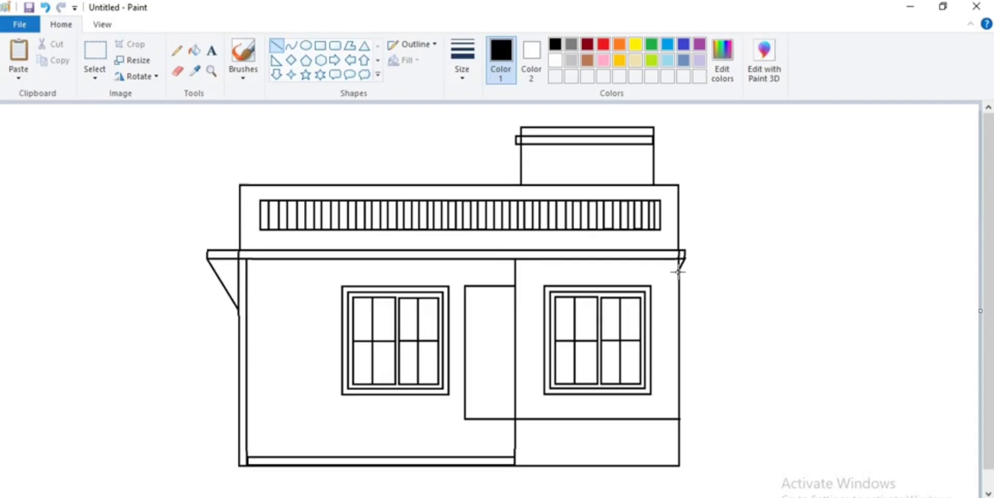
Step: Draw a short diagonal brace under the slab's right overhang and a thick vertical handle near the door's left edge
drag(685, 257, 679, 271)
click(839, 279)
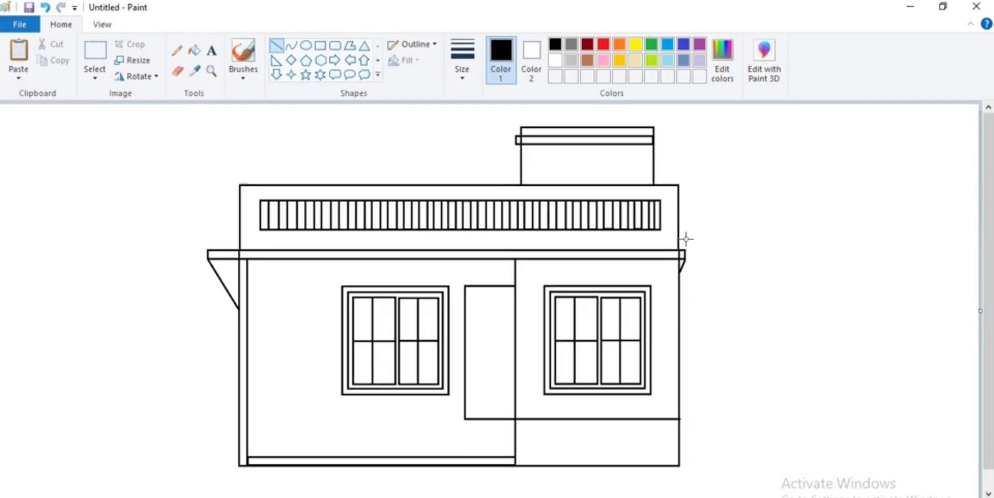
click(462, 73)
click(492, 155)
click(320, 45)
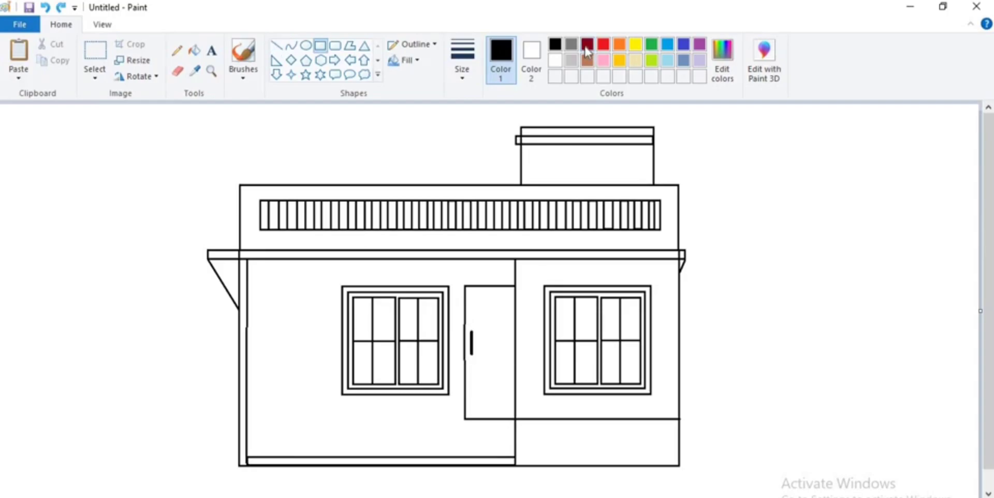
Step: Mix a custom dark maroon by darkening the dark red and fill the door with it
click(587, 44)
click(722, 57)
drag(651, 268, 654, 290)
click(363, 370)
click(194, 51)
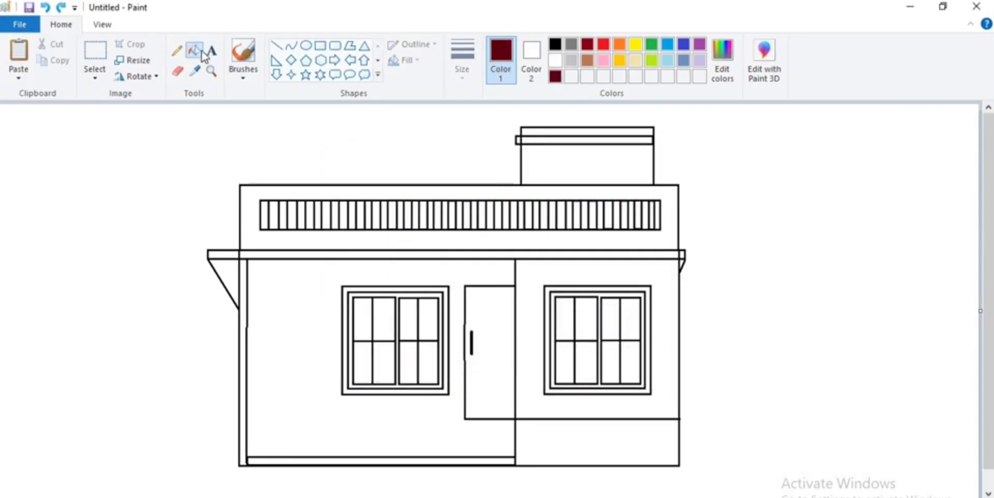
click(496, 333)
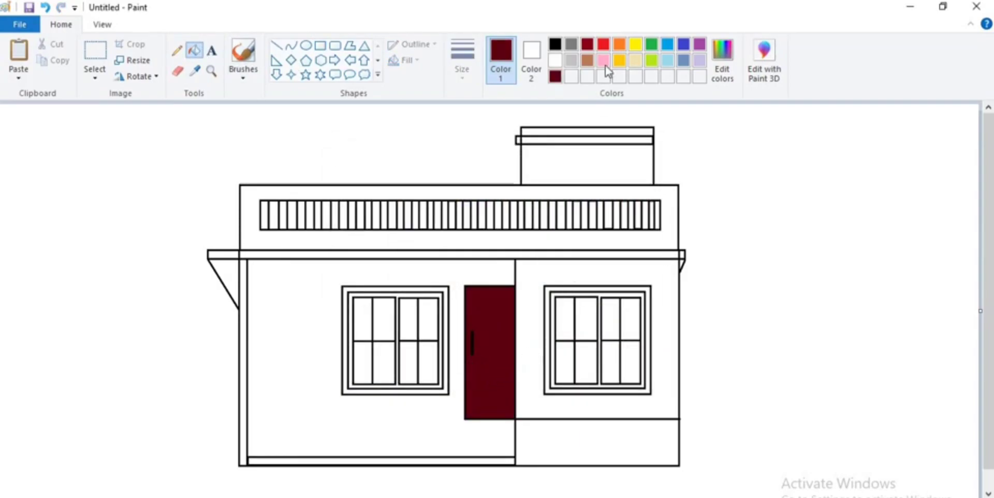
Step: Fill the right window's outer frame red and its inner frame purple
click(603, 44)
click(605, 289)
click(700, 44)
click(613, 292)
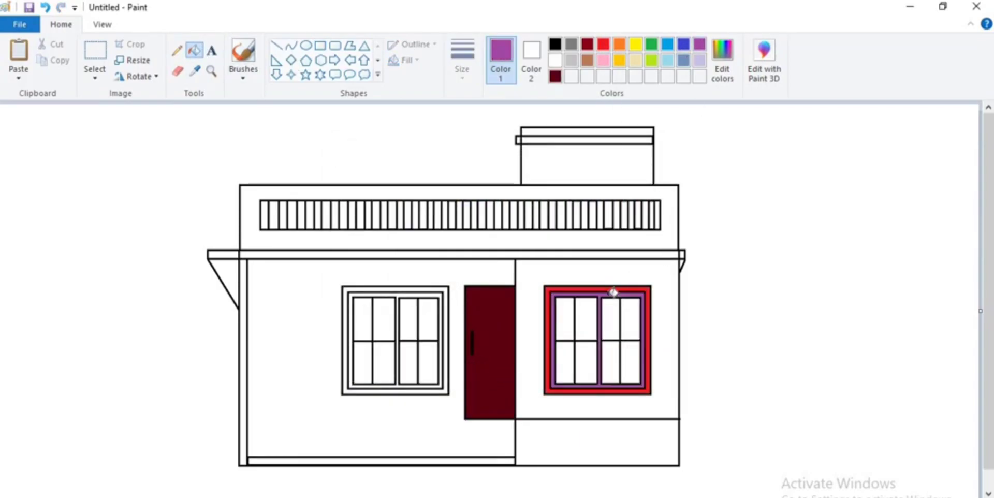
Step: Fill all the panes of the right window dark red
click(587, 44)
click(564, 318)
click(586, 319)
click(612, 318)
click(631, 318)
click(632, 362)
click(612, 362)
click(586, 362)
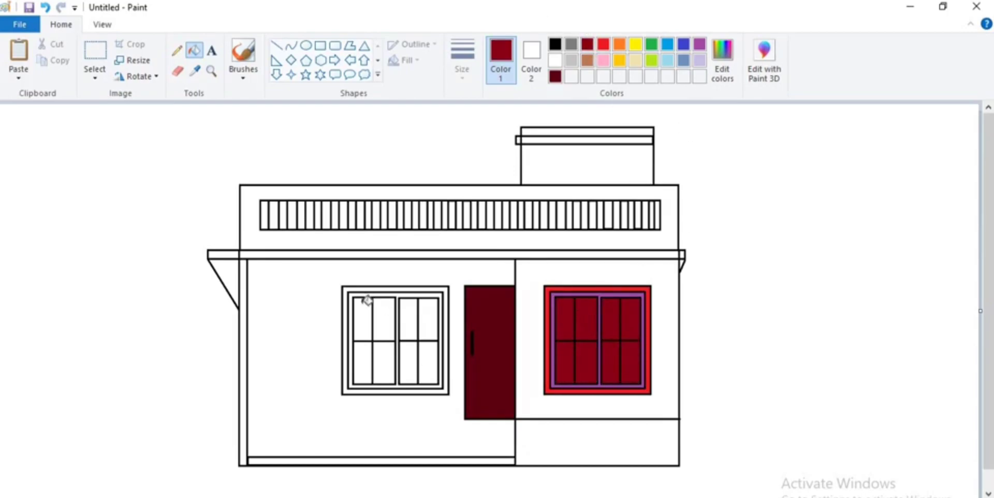
Step: Fill all the panes of the left window dark red
click(363, 318)
click(384, 319)
click(409, 318)
click(428, 319)
click(408, 363)
click(384, 362)
click(362, 363)
Step: Fill the left window's inner frame purple and its outer frame red to match the right window
click(700, 44)
click(402, 293)
click(603, 44)
click(414, 288)
Step: Fill both wall sections around the windows and door pink
click(603, 60)
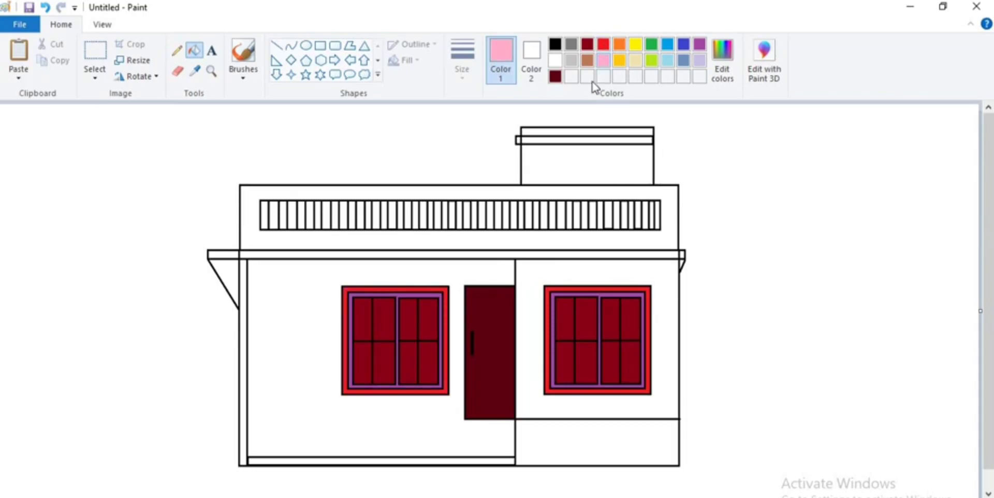
click(300, 316)
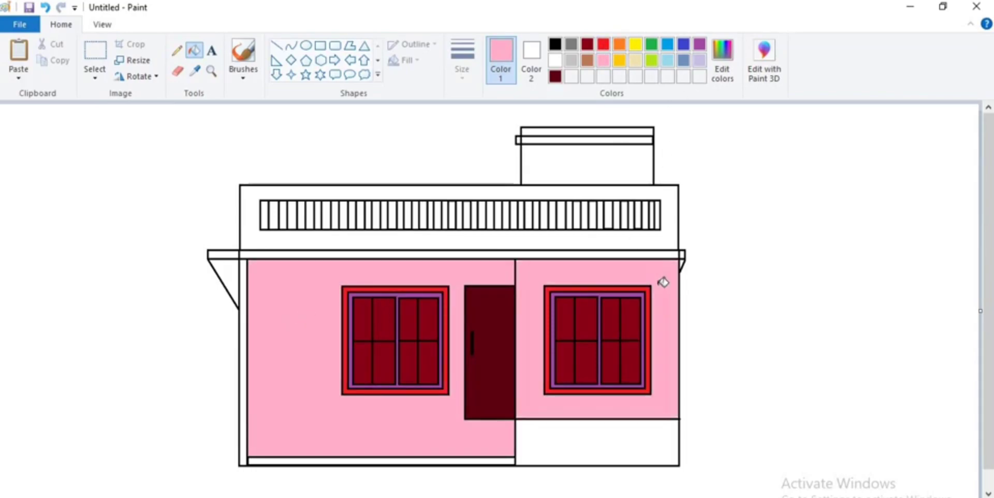
Step: Mix a custom purple darker than the basic purple (64, 0, 128) and fill the plinth below the right wall section with it
click(684, 60)
click(595, 449)
click(723, 57)
click(481, 253)
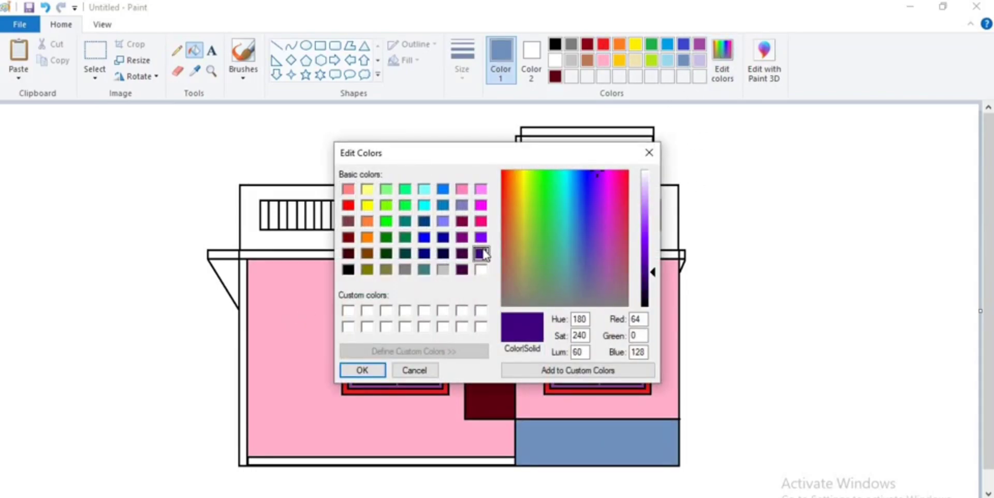
drag(656, 273, 653, 286)
key(Return)
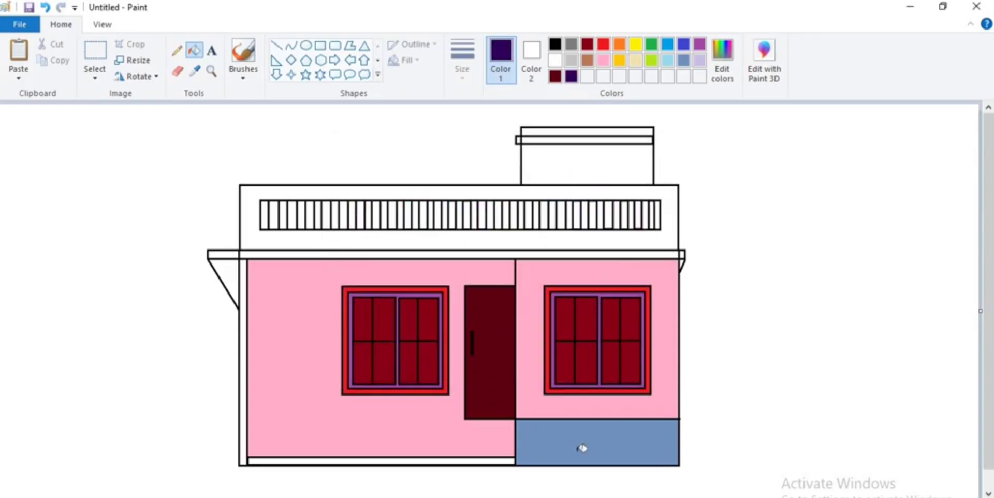
click(583, 436)
Step: Fill the slab, its overhangs, the diagonal braces and the base strip below the left wall with the dark purple
click(444, 254)
click(682, 261)
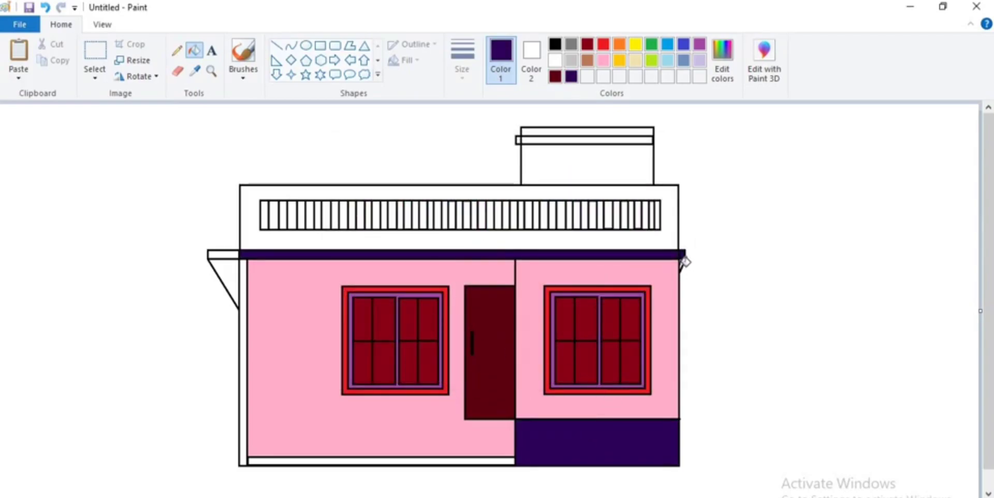
click(222, 265)
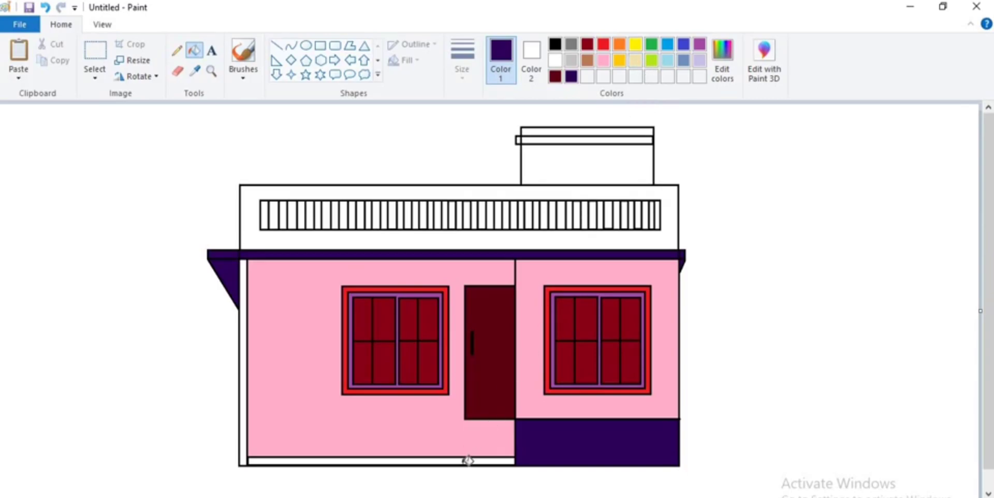
click(465, 460)
Step: Draw a thin black-outlined strip along the parapet's full top edge and fill it yellow
click(555, 44)
click(320, 46)
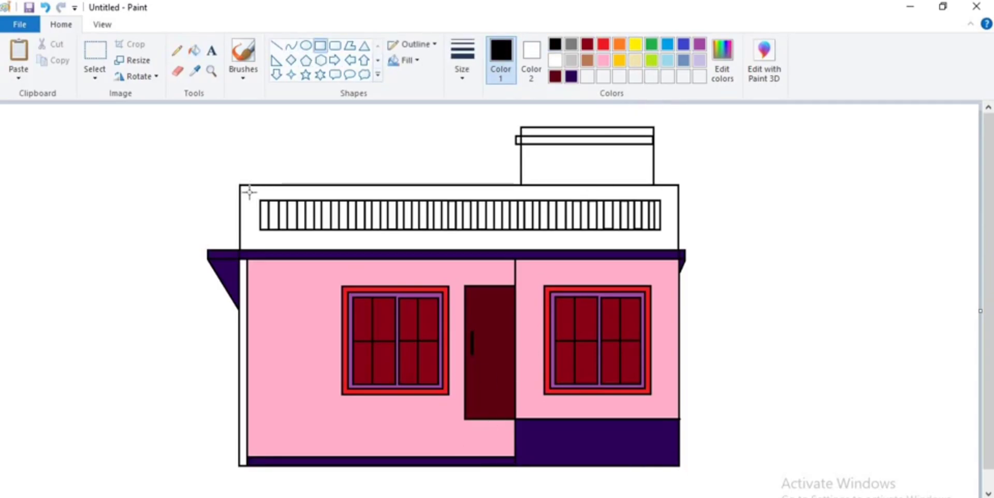
drag(239, 185, 678, 191)
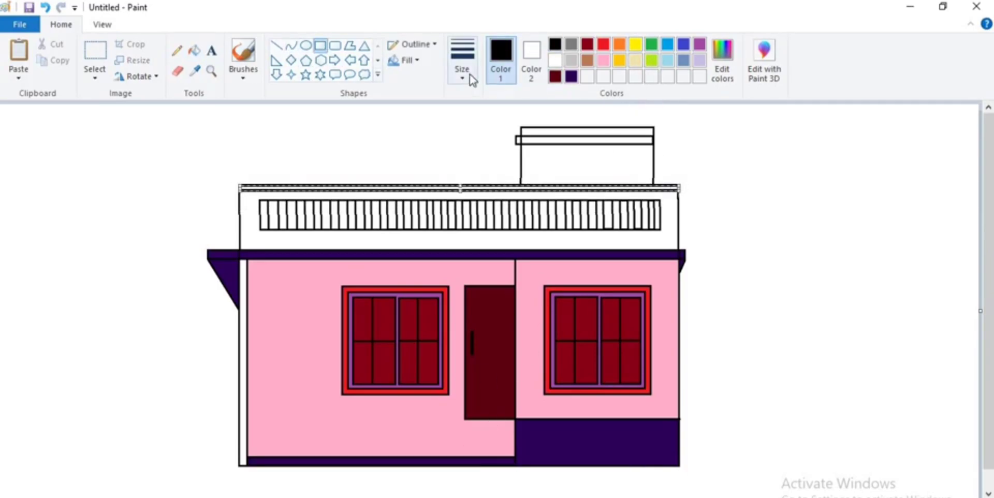
click(636, 44)
click(194, 50)
click(296, 188)
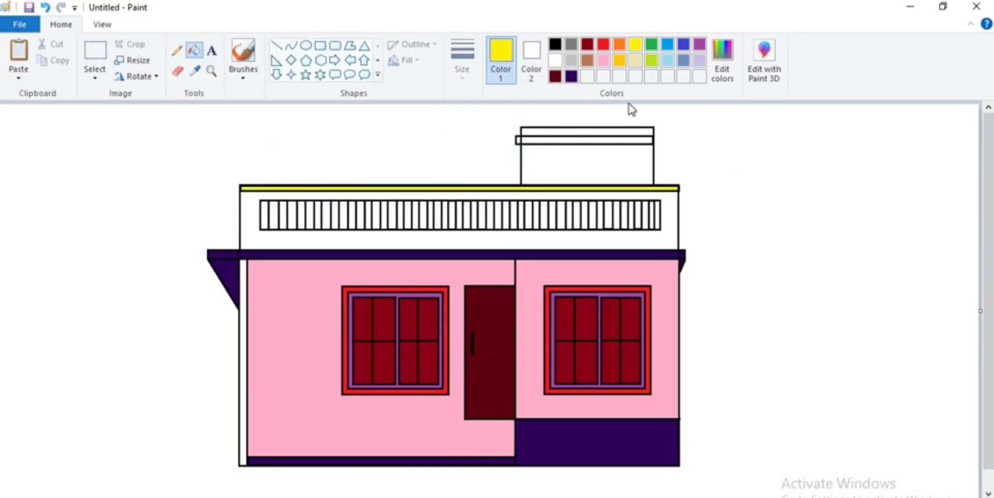
Step: Fill the parapet around the railing pale beige and every second railing gap red
click(636, 60)
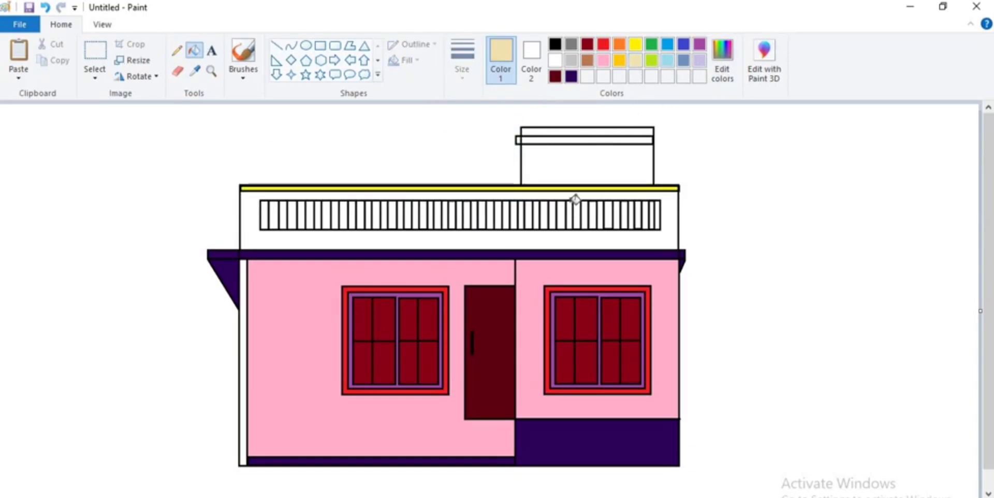
click(576, 194)
click(603, 44)
click(274, 214)
click(377, 215)
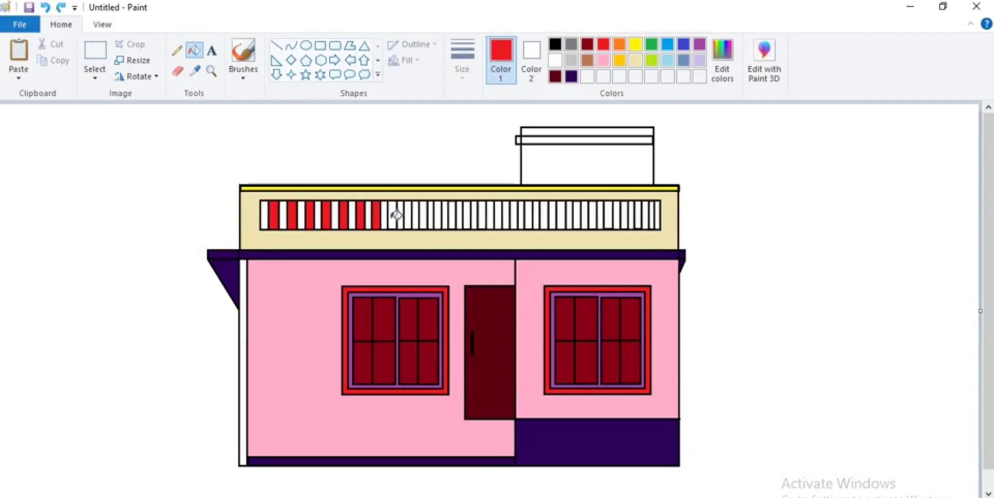
click(514, 215)
click(530, 215)
click(560, 215)
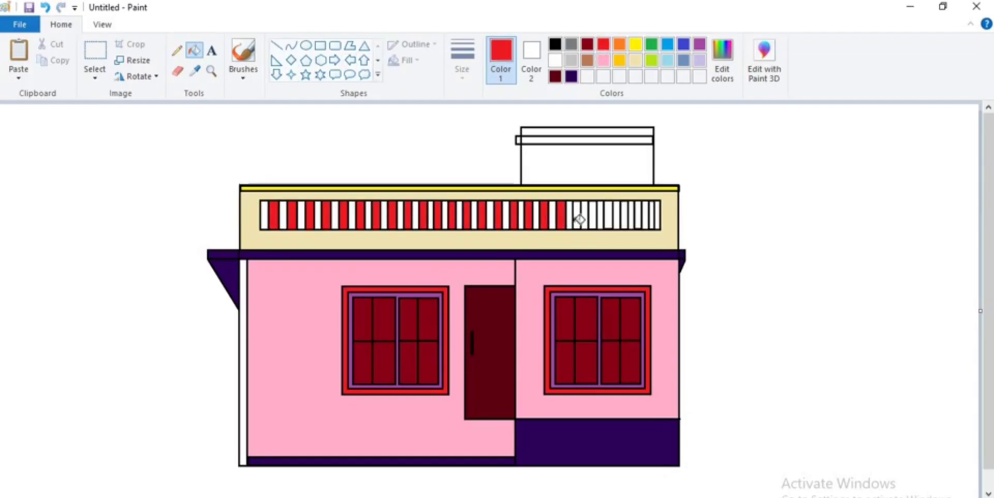
click(578, 215)
click(593, 215)
click(609, 215)
click(624, 215)
click(652, 218)
Step: Fill the roof block's horizontal band yellow and the areas above and below it pink
click(635, 44)
click(601, 140)
click(604, 60)
click(603, 159)
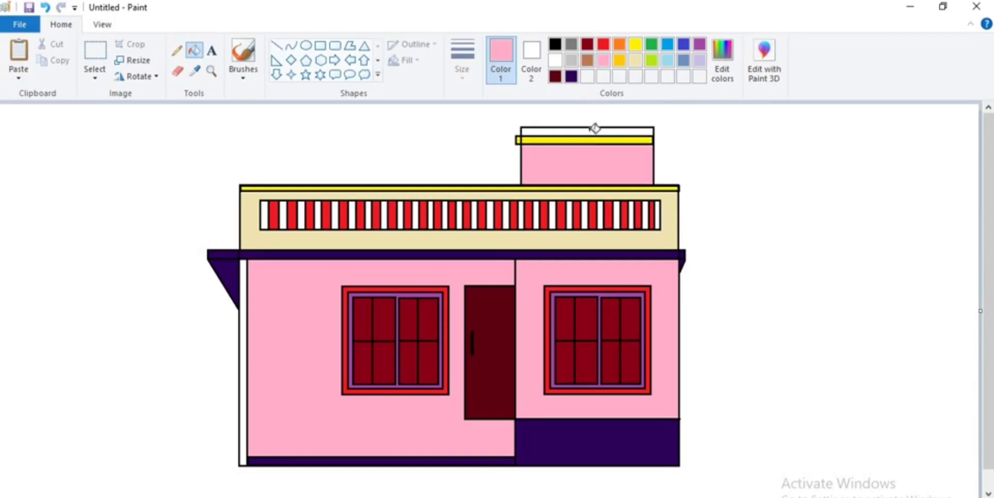
click(595, 129)
Step: Fill the narrow vertical strip at the left wall's outer edge blue-gray
click(684, 60)
click(243, 363)
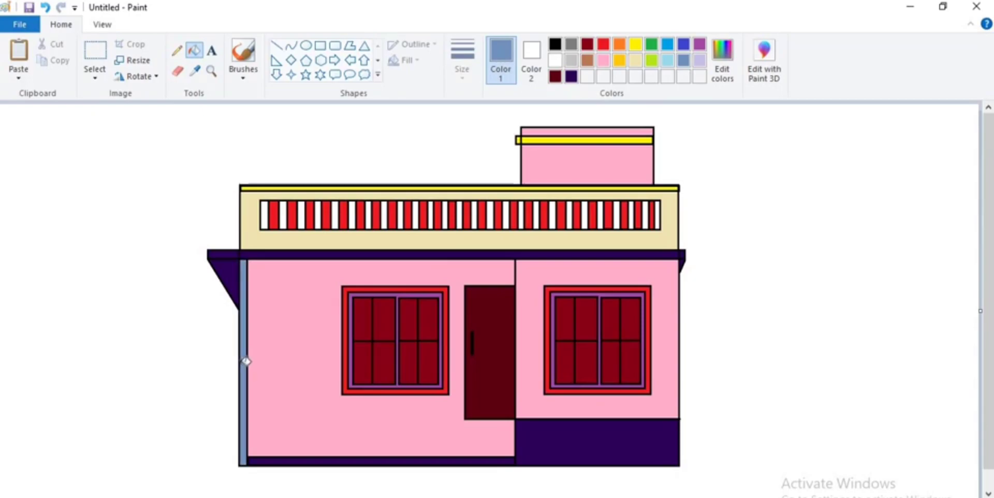